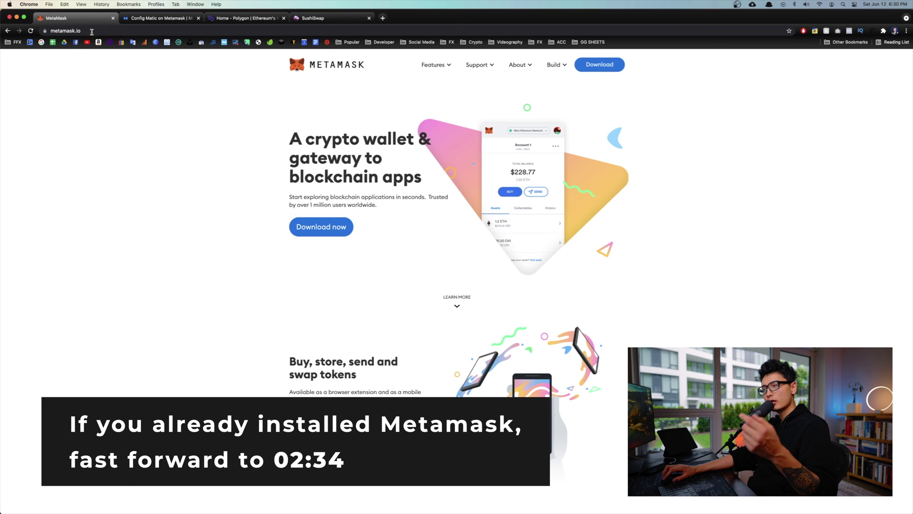
# Step: Install the MetaMask extension in Chrome from the Chrome Web Store
pyautogui.click(333, 231)
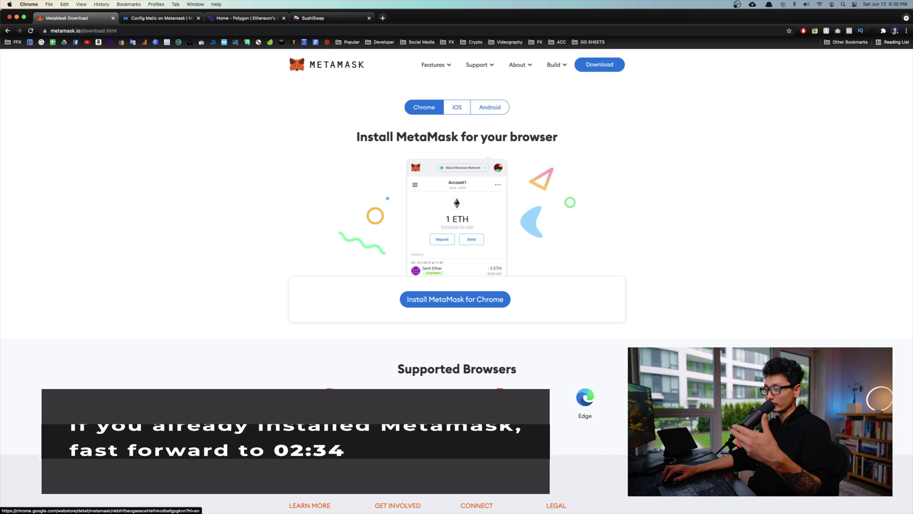
pyautogui.click(455, 299)
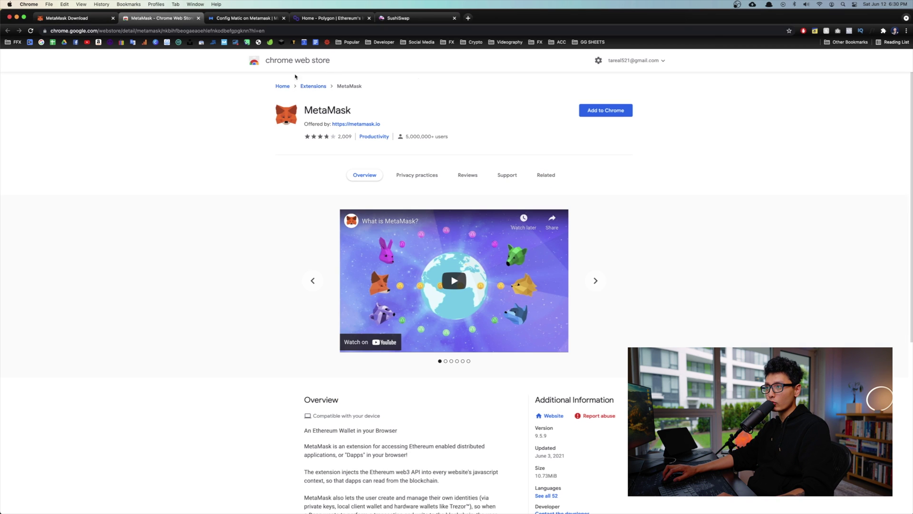
pyautogui.click(602, 112)
pyautogui.click(510, 288)
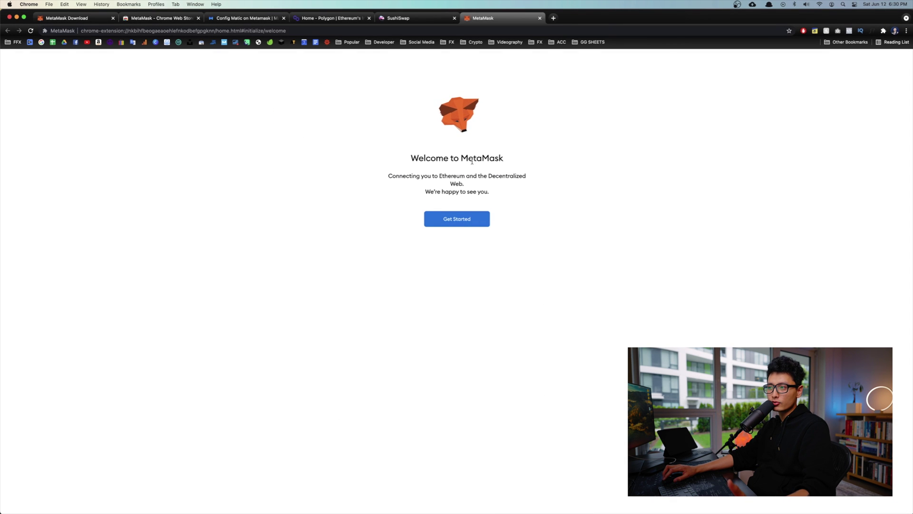
# Step: Create a new MetaMask wallet, declining usage data, setting a password and accepting the Terms of Use
pyautogui.click(447, 220)
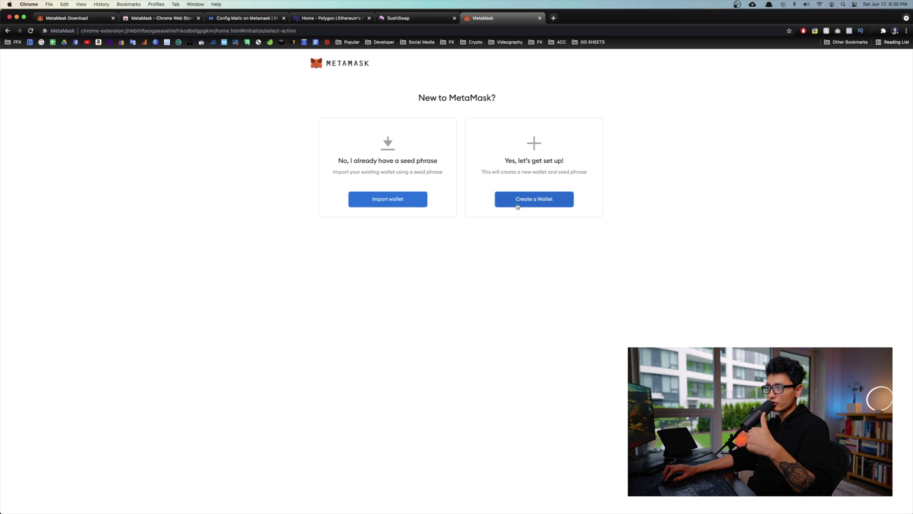
pyautogui.click(552, 205)
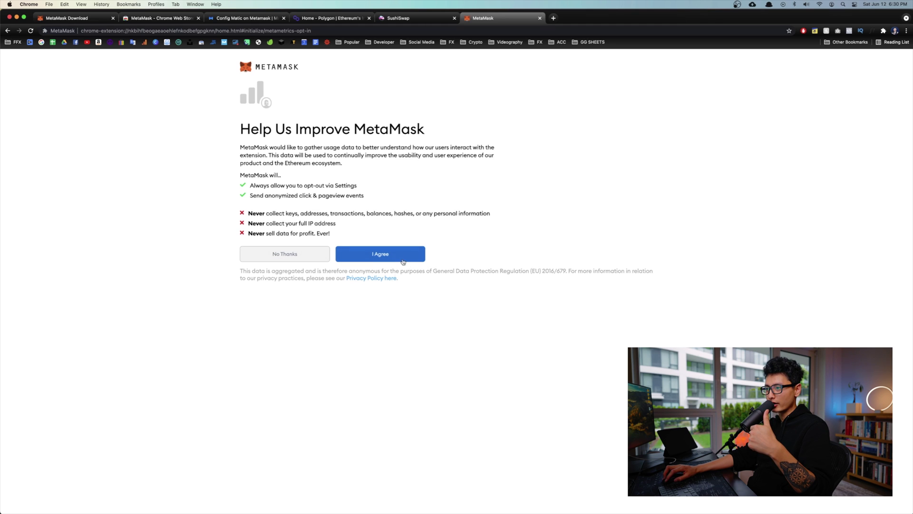
pyautogui.click(286, 256)
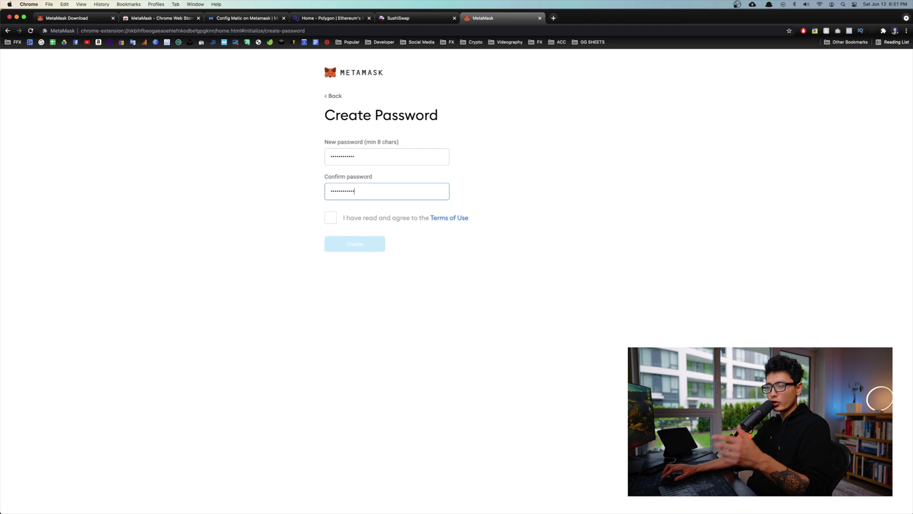
pyautogui.click(378, 218)
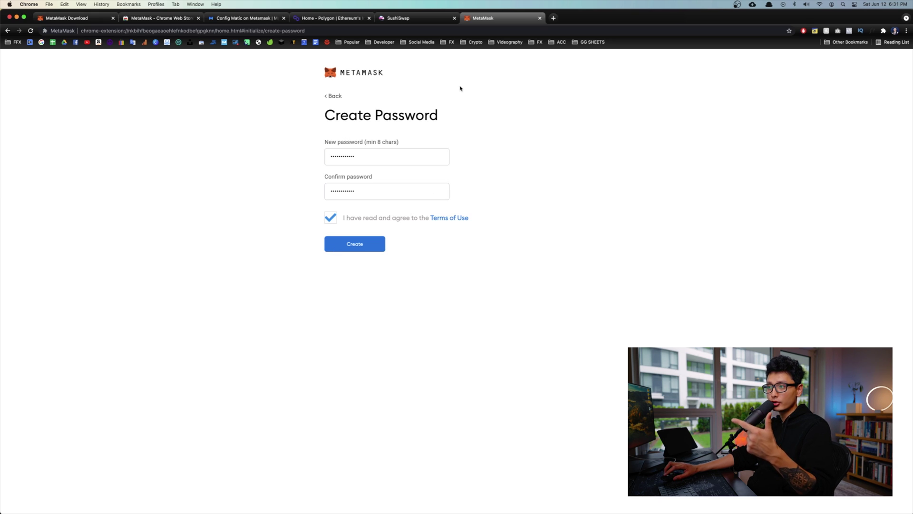
pyautogui.press('Return')
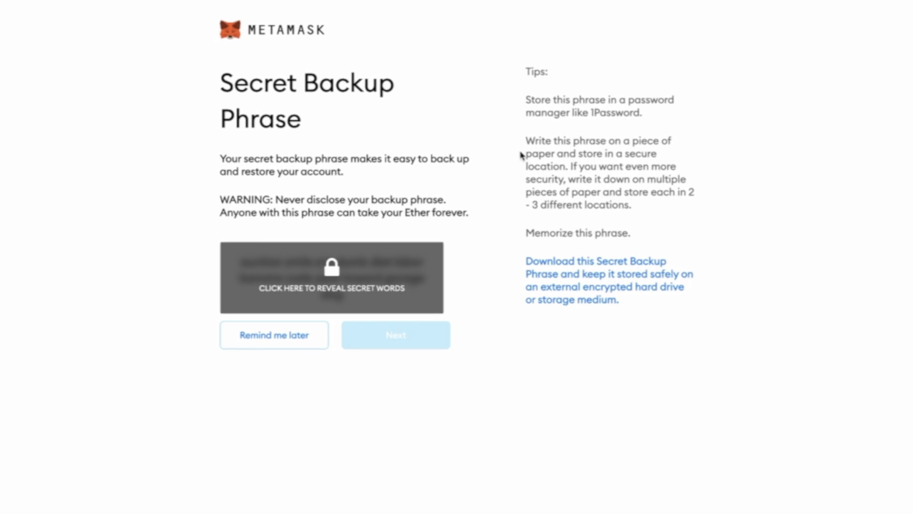
# Step: Reveal the hidden words of the secret backup phrase
pyautogui.click(317, 273)
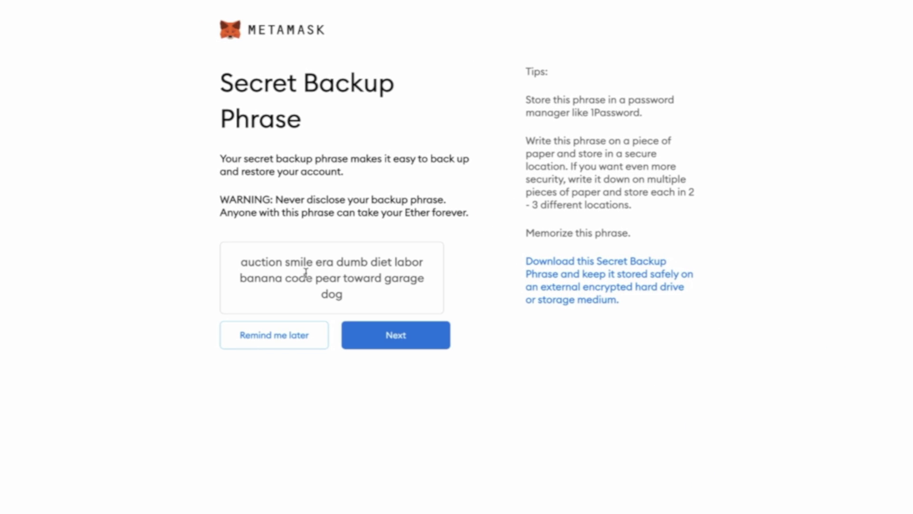
pyautogui.moveTo(333, 306); pyautogui.dragTo(357, 120)
pyautogui.click(345, 172)
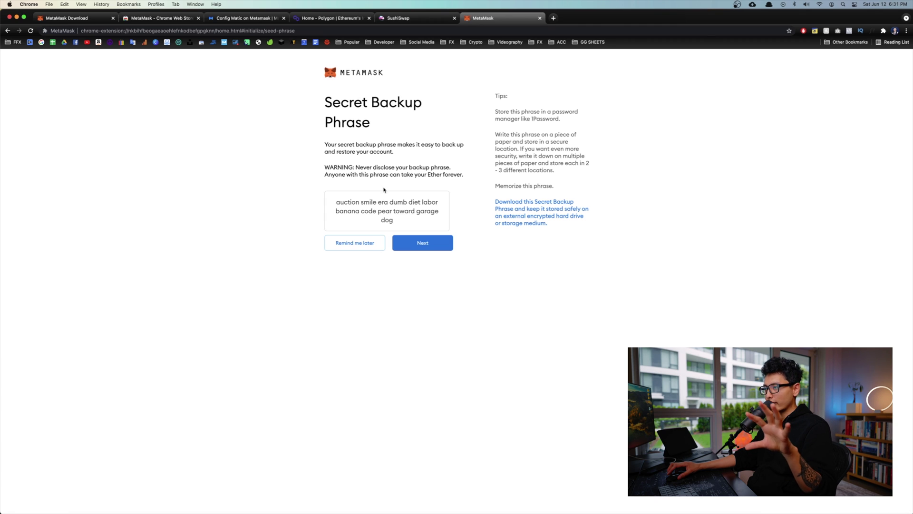
# Step: Download the backup phrase as a text file and screenshot the phrase area
pyautogui.click(525, 205)
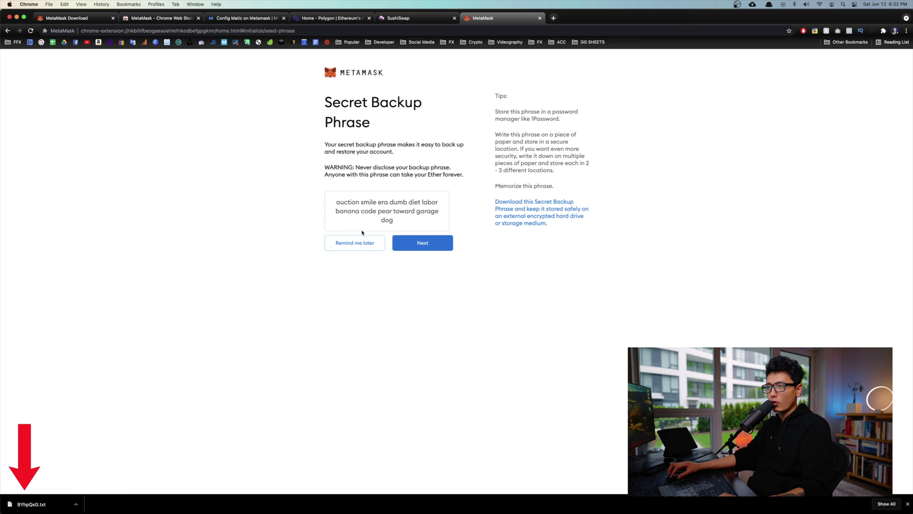
pyautogui.press('super+shift+4')
pyautogui.moveTo(273, 73); pyautogui.dragTo(646, 294)
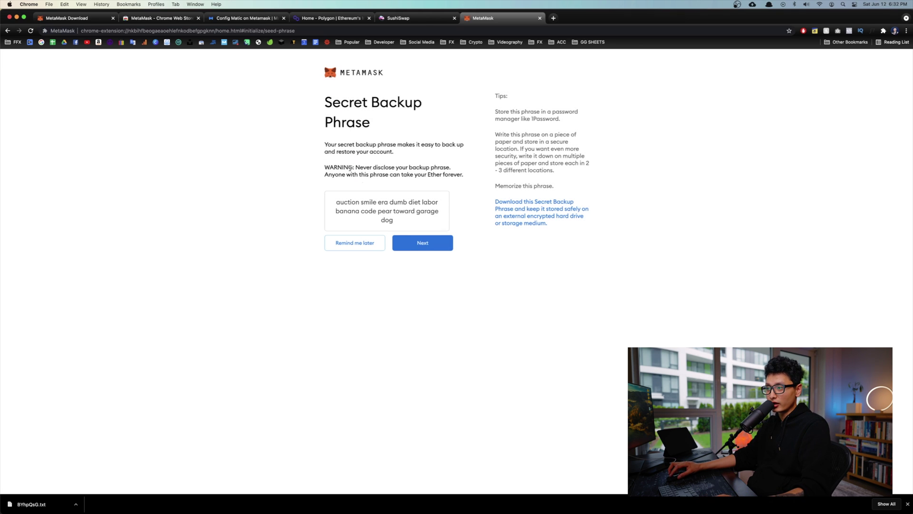
# Step: With Chrome snapped left, select all twelve backup phrase words in their original order
pyautogui.click(413, 246)
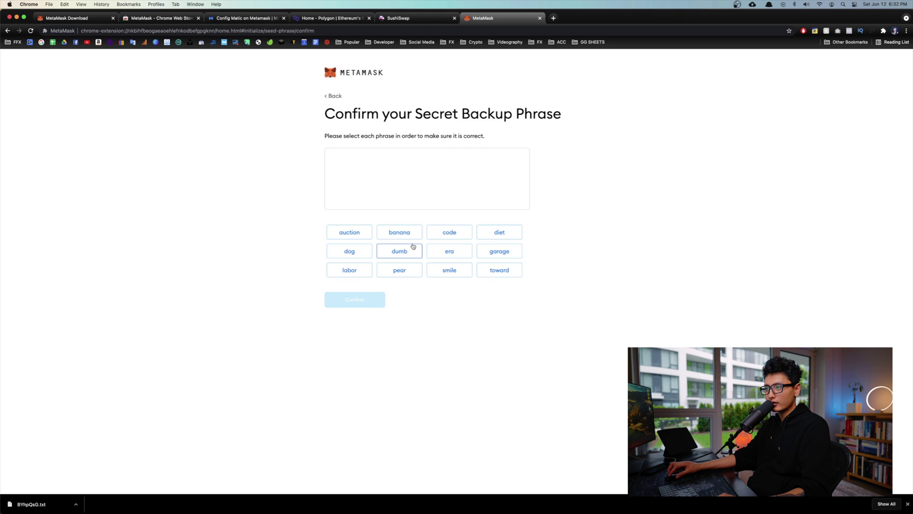
pyautogui.hotkey('ctrl', 'alt', 'Left')
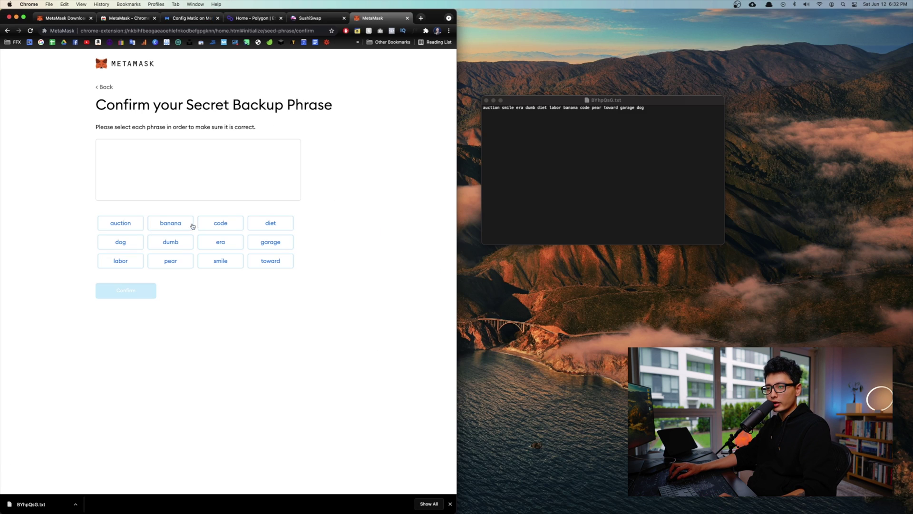
pyautogui.click(124, 225)
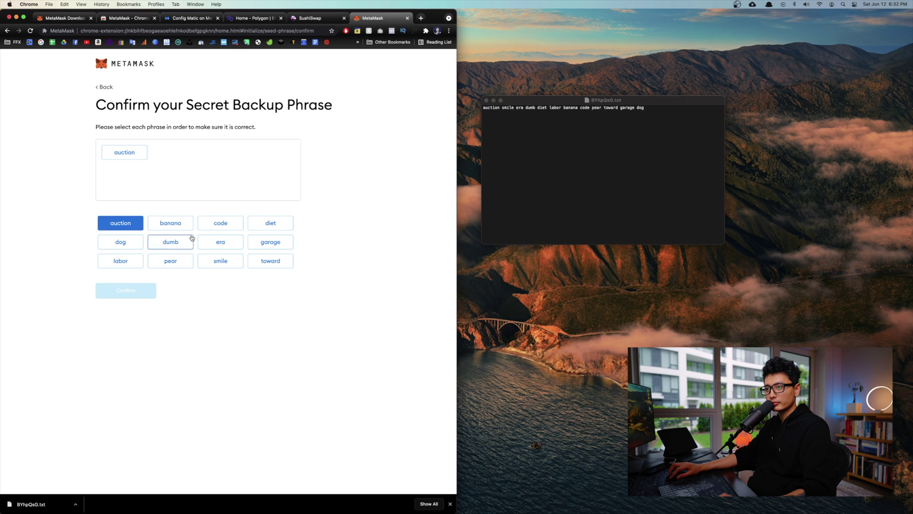
pyautogui.click(221, 261)
pyautogui.click(220, 242)
pyautogui.click(170, 241)
pyautogui.click(271, 222)
pyautogui.click(120, 261)
pyautogui.click(170, 222)
pyautogui.click(220, 223)
pyautogui.click(274, 264)
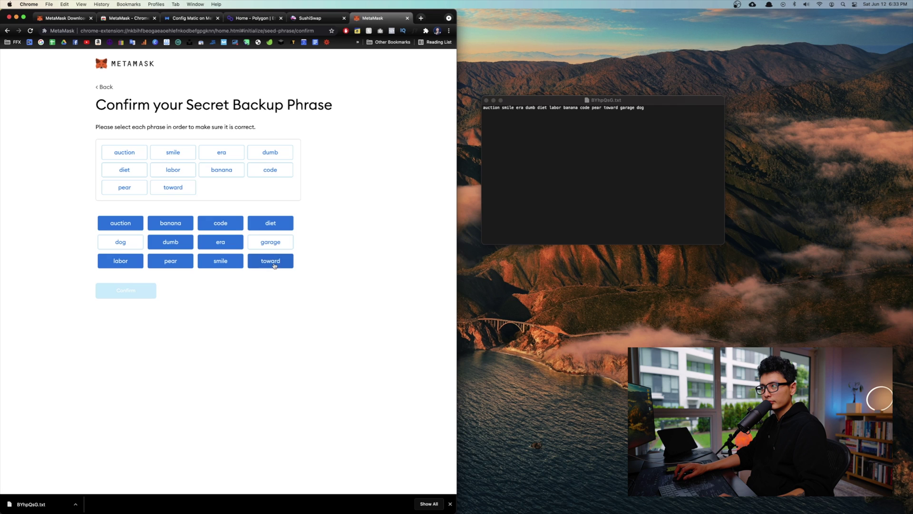
pyautogui.click(270, 242)
pyautogui.click(120, 242)
# Step: Close the saved phrase file, maximise Chrome and confirm the re-entered backup phrase
pyautogui.click(544, 168)
pyautogui.press('super+w')
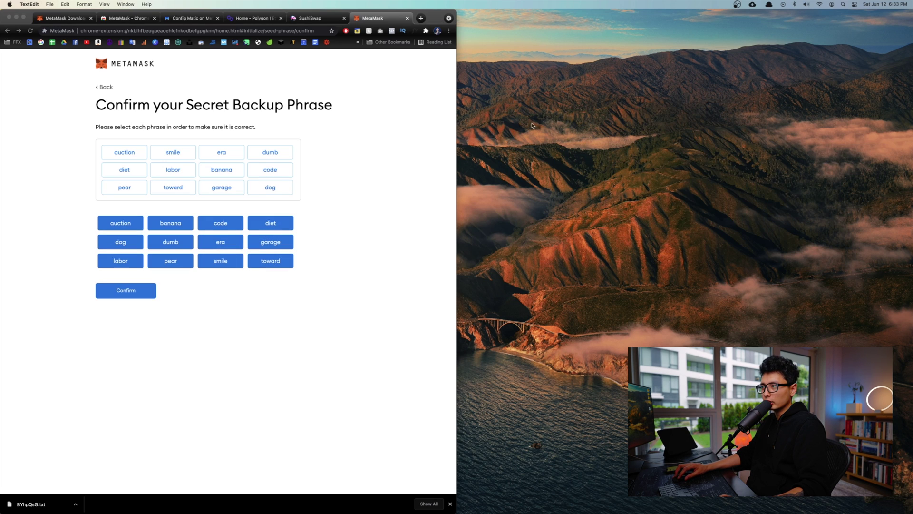
pyautogui.doubleClick(436, 15)
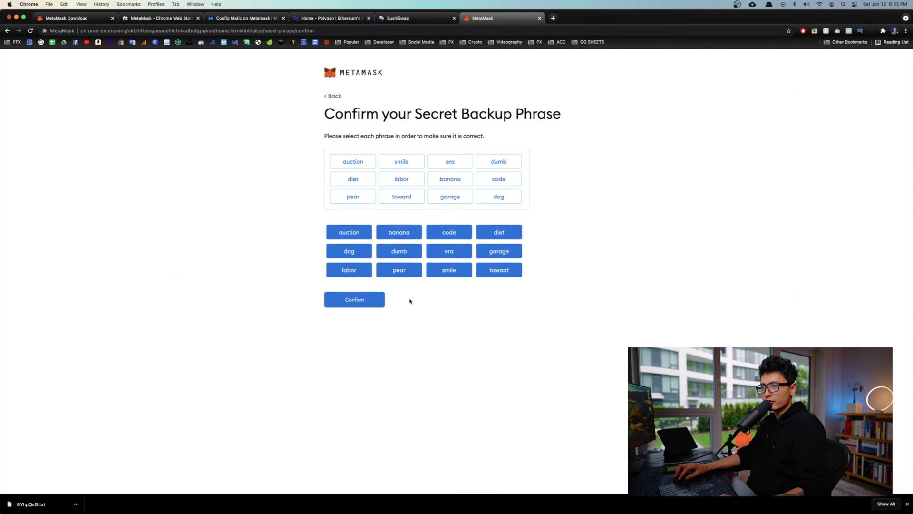
pyautogui.click(366, 299)
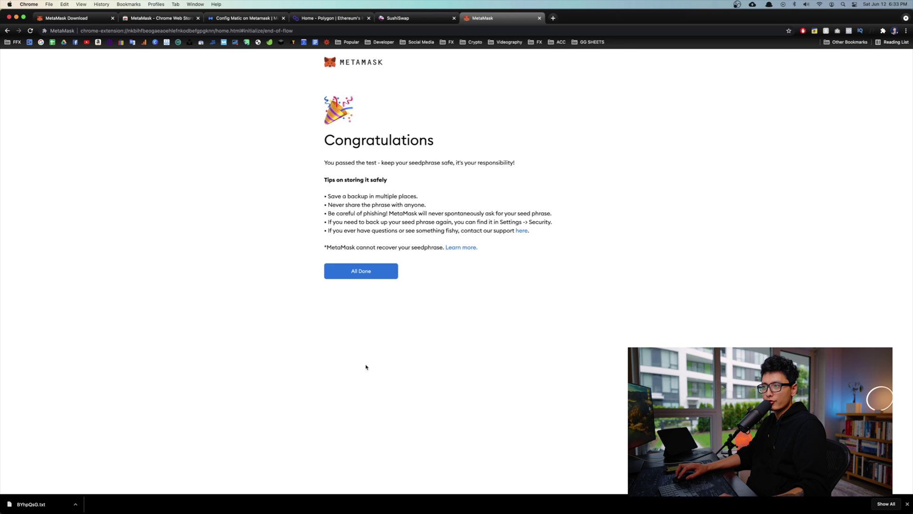
# Step: Pin MetaMask to the Chrome toolbar and open the wallet's network list
pyautogui.click(908, 504)
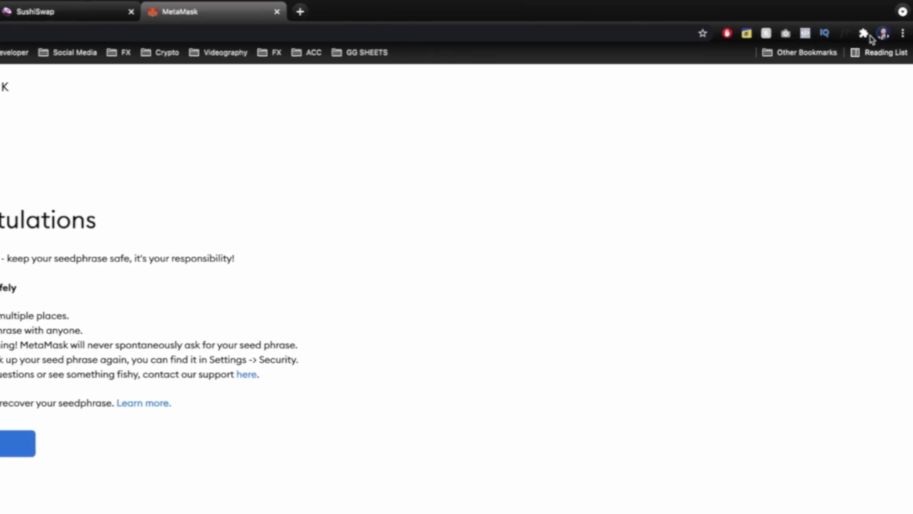
pyautogui.click(861, 34)
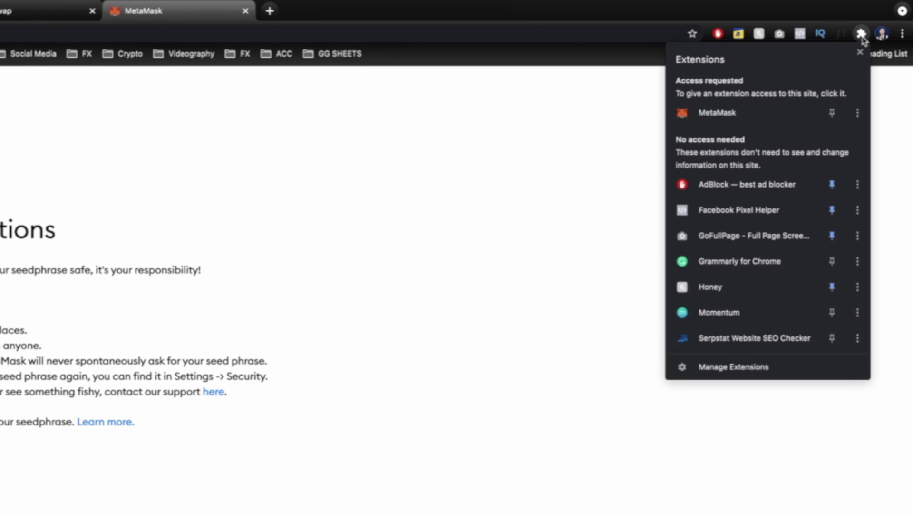
pyautogui.click(832, 113)
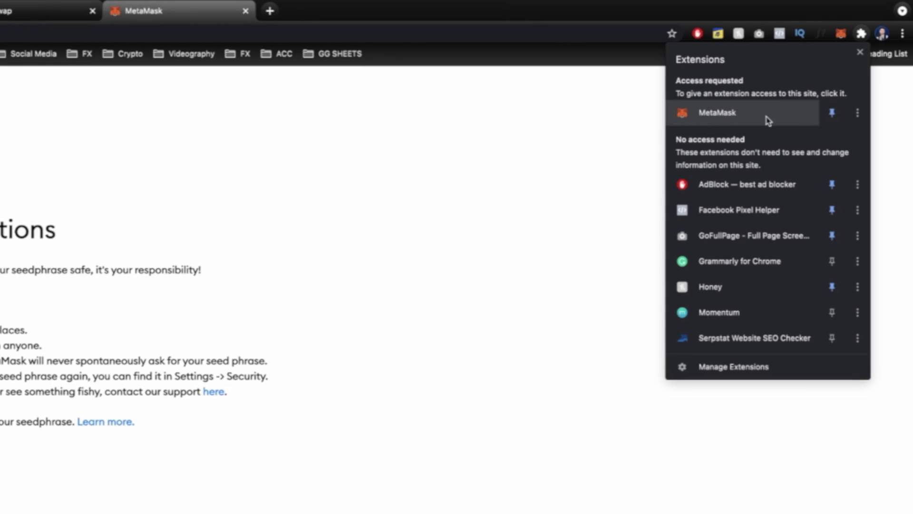
pyautogui.click(848, 4)
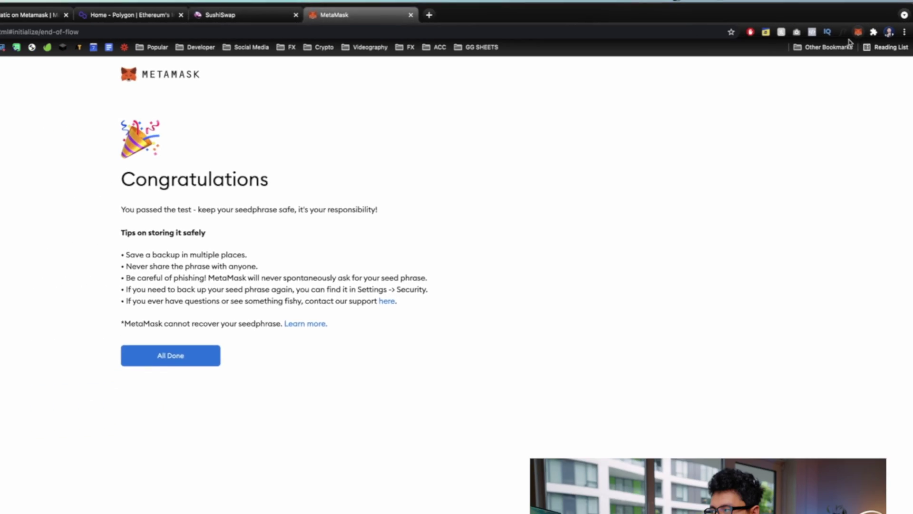
pyautogui.click(841, 34)
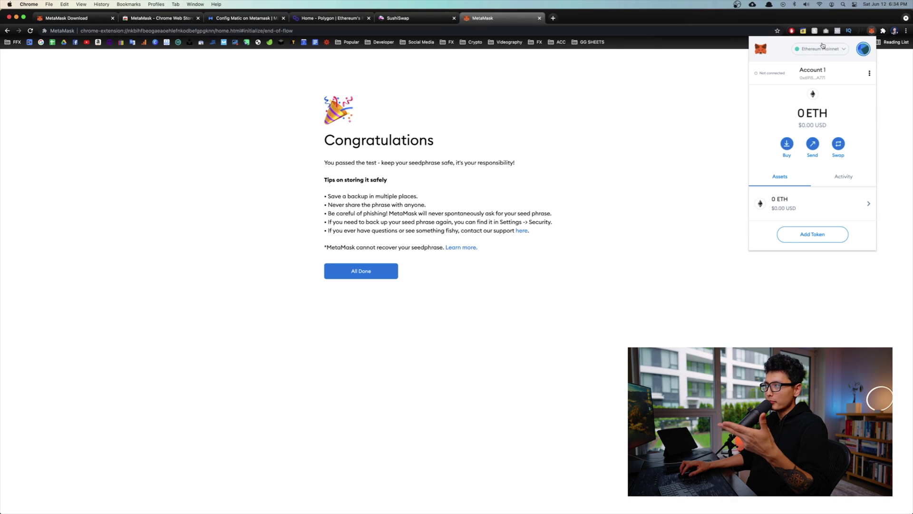
pyautogui.click(824, 48)
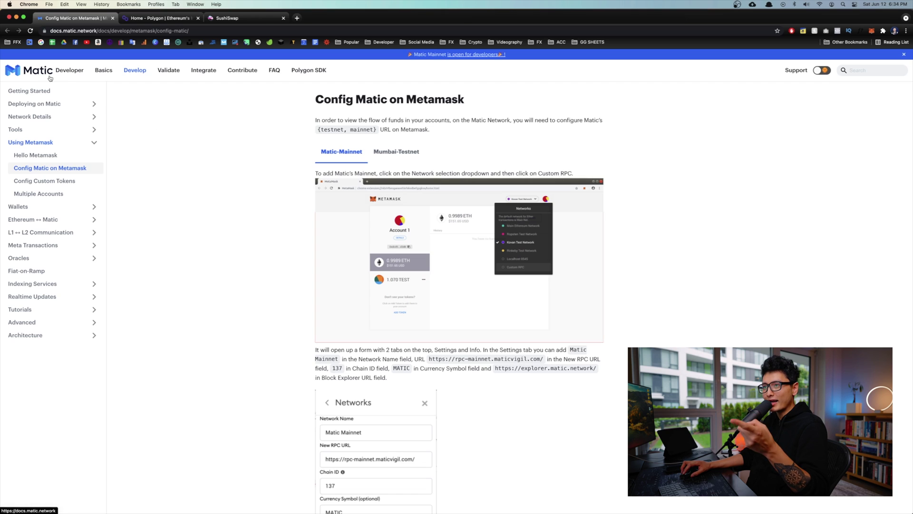
# Step: Compare the Matic Mainnet settings in the docs guide with MetaMask's Custom RPC form
pyautogui.scroll(-3, 587, 310)
pyautogui.scroll(-2, 541, 281)
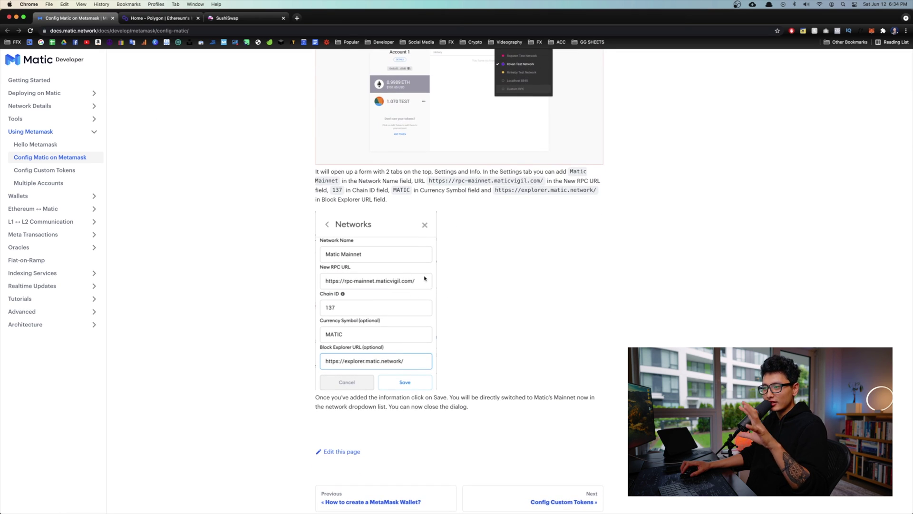
pyautogui.click(871, 31)
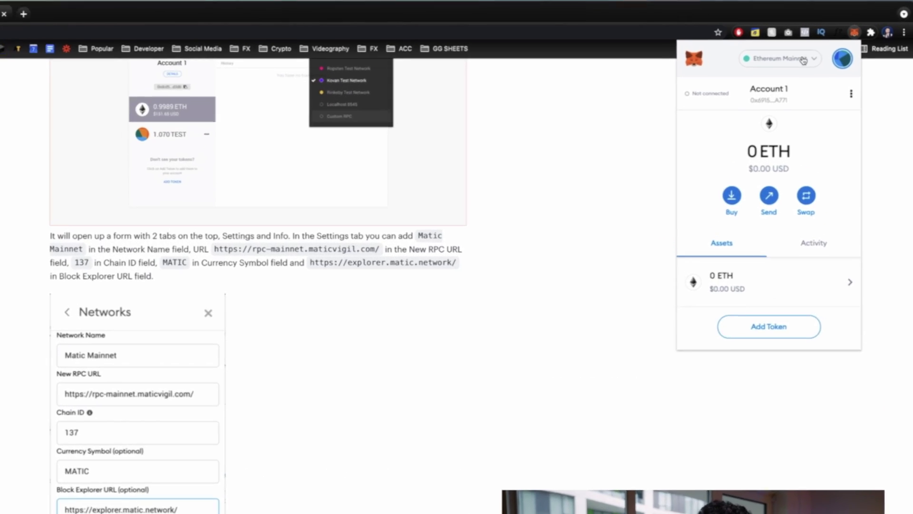
pyautogui.click(793, 70)
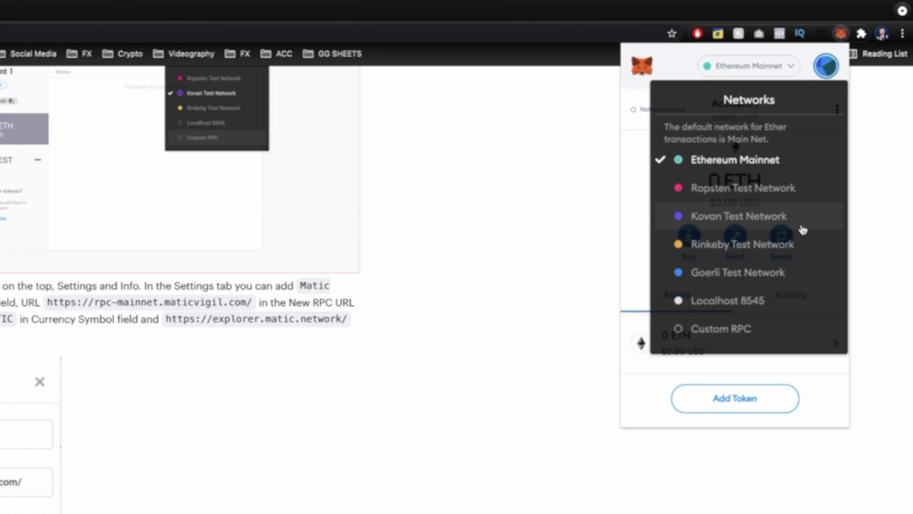
pyautogui.click(712, 334)
pyautogui.scroll(-2, 713, 331)
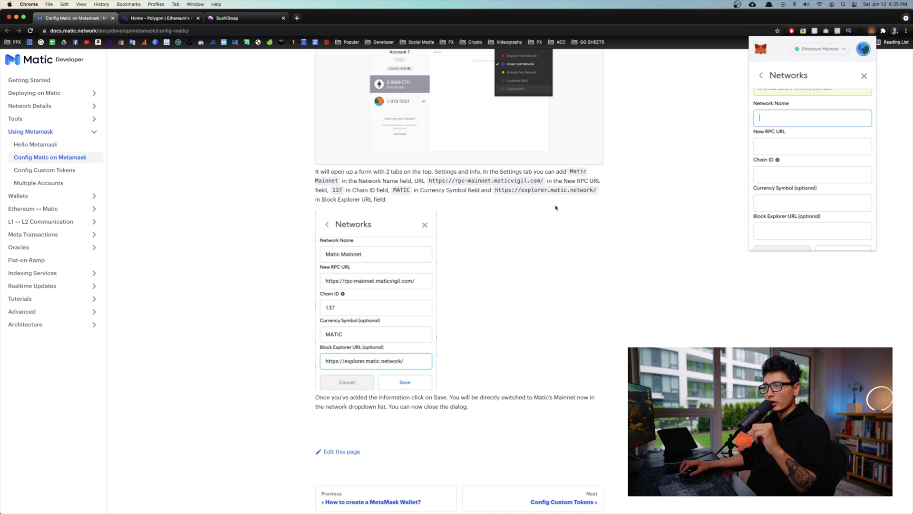
pyautogui.click(268, 186)
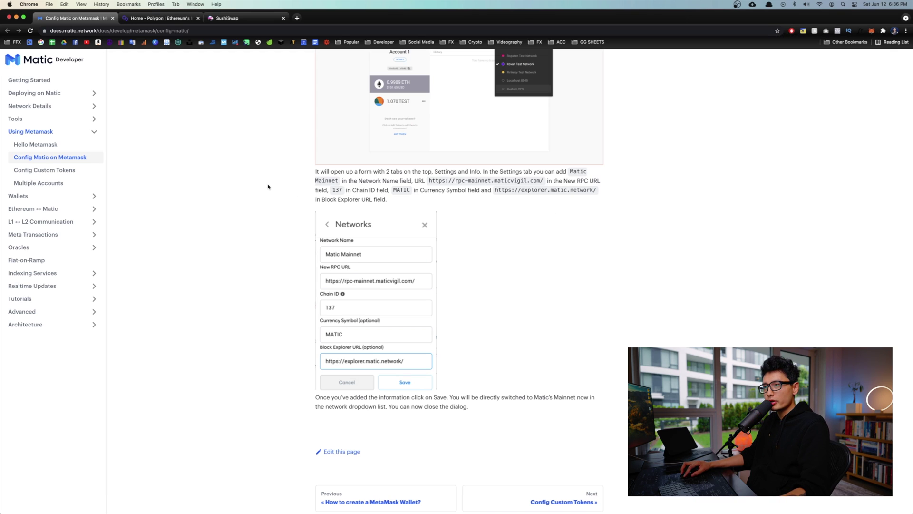
pyautogui.click(235, 19)
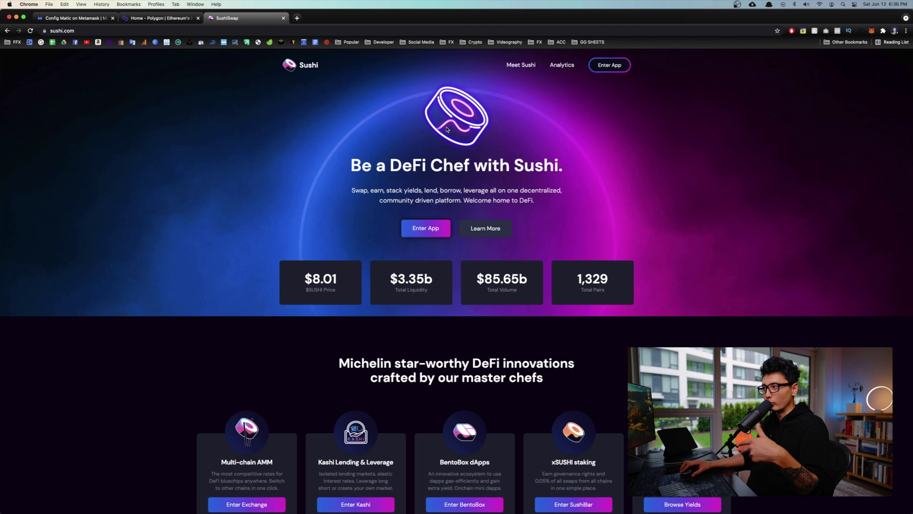
# Step: Enter the SushiSwap app, opening the Swap page at app.sushi.com/swap
pyautogui.click(611, 65)
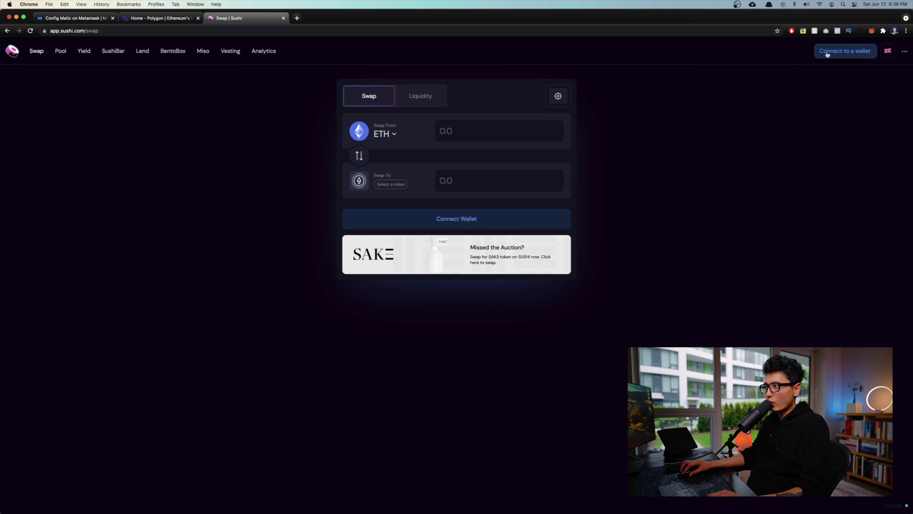
# Step: Connect the MetaMask account to SushiSwap and approve the connection
pyautogui.click(828, 55)
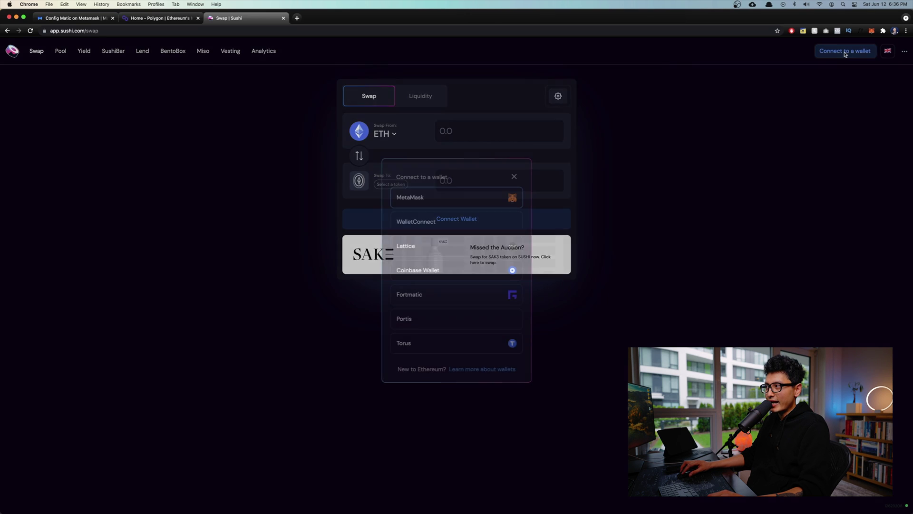
pyautogui.click(416, 199)
pyautogui.click(885, 216)
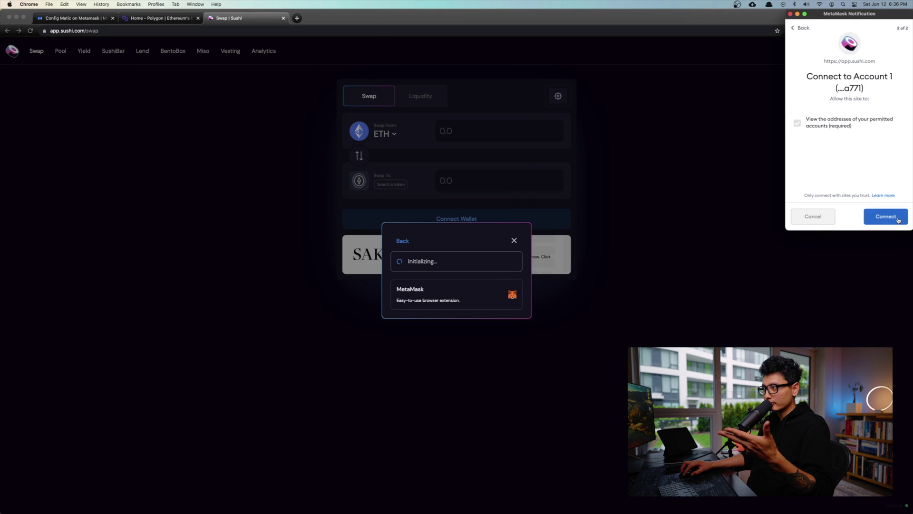
pyautogui.click(886, 216)
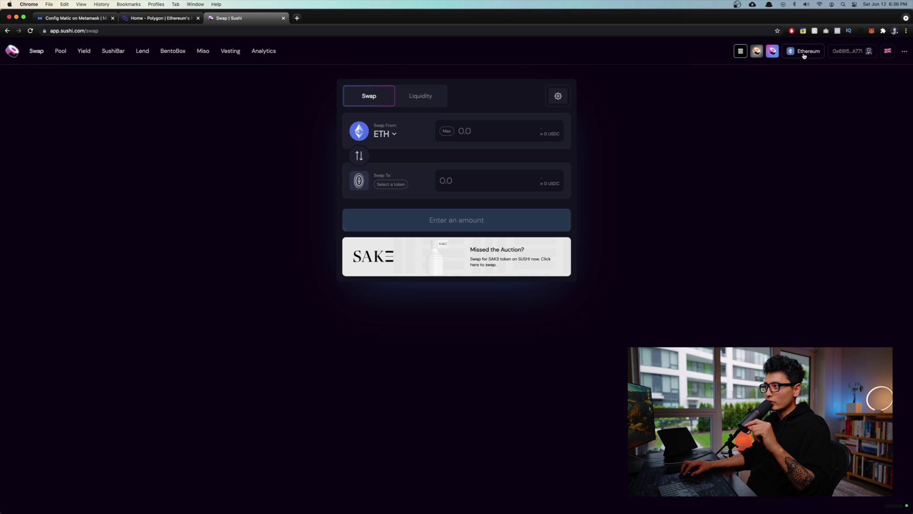
pyautogui.click(803, 55)
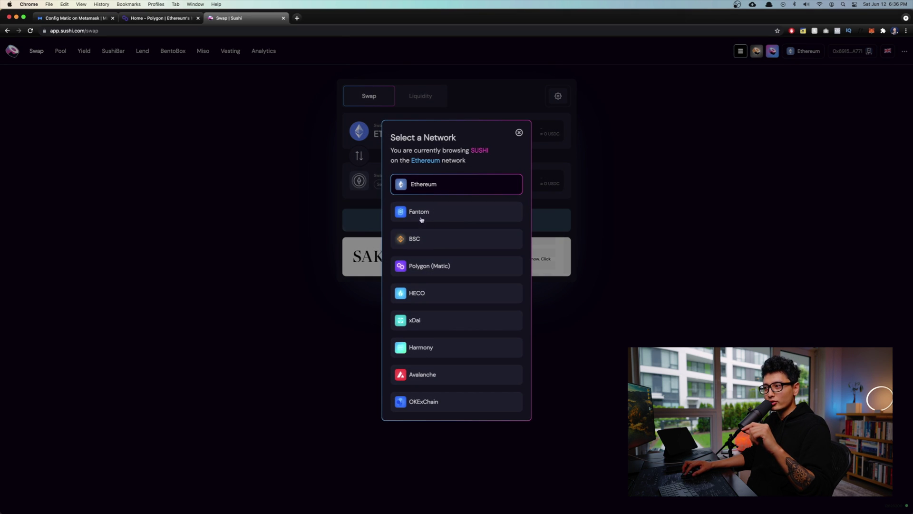
# Step: Choose Polygon (Matic) on SushiSwap and dismiss the chain ID mismatch warning
pyautogui.click(416, 268)
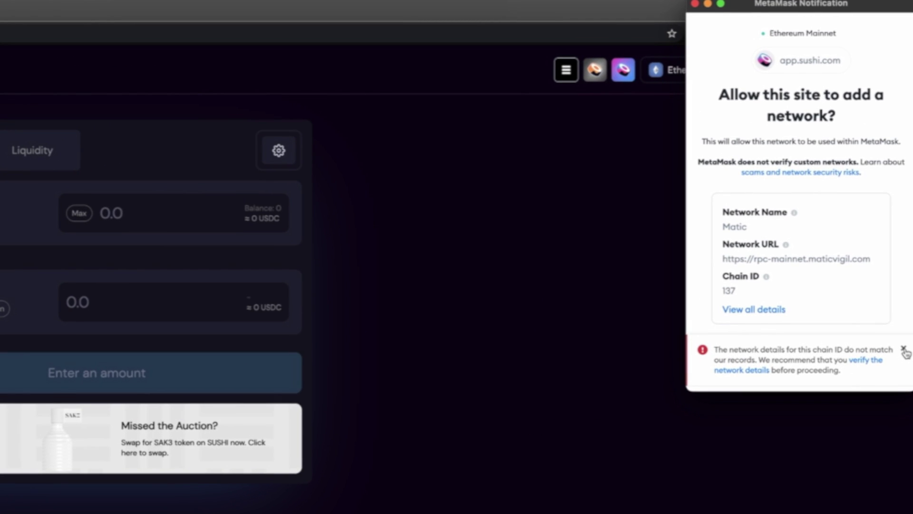
pyautogui.click(904, 350)
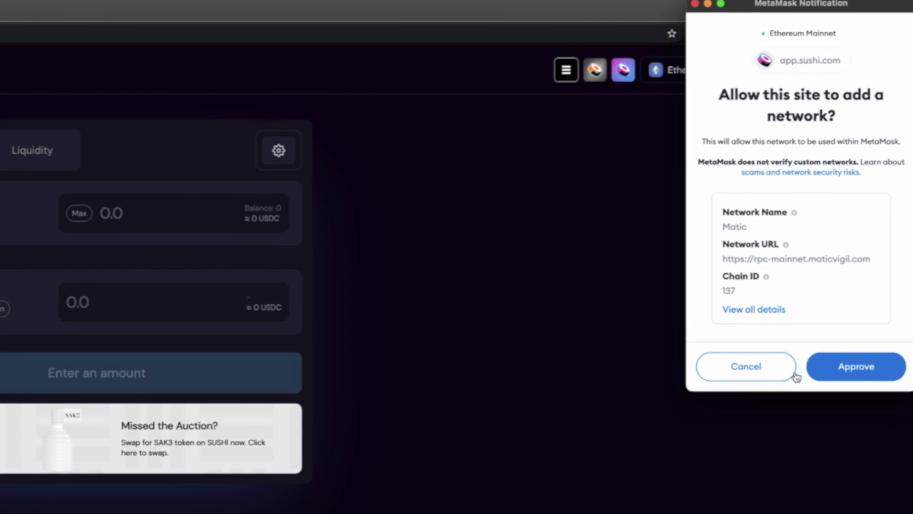
# Step: Review the Matic network details, approve adding Matic, and switch MetaMask onto it
pyautogui.click(736, 310)
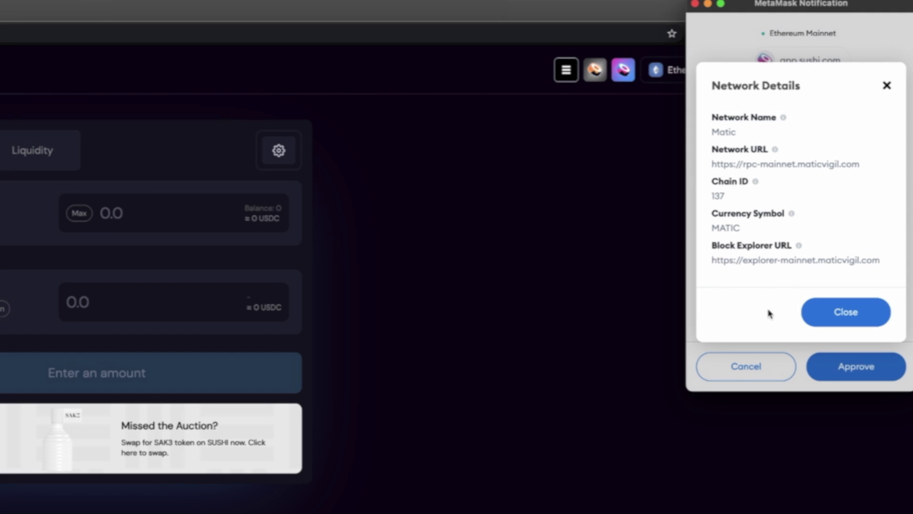
pyautogui.click(844, 312)
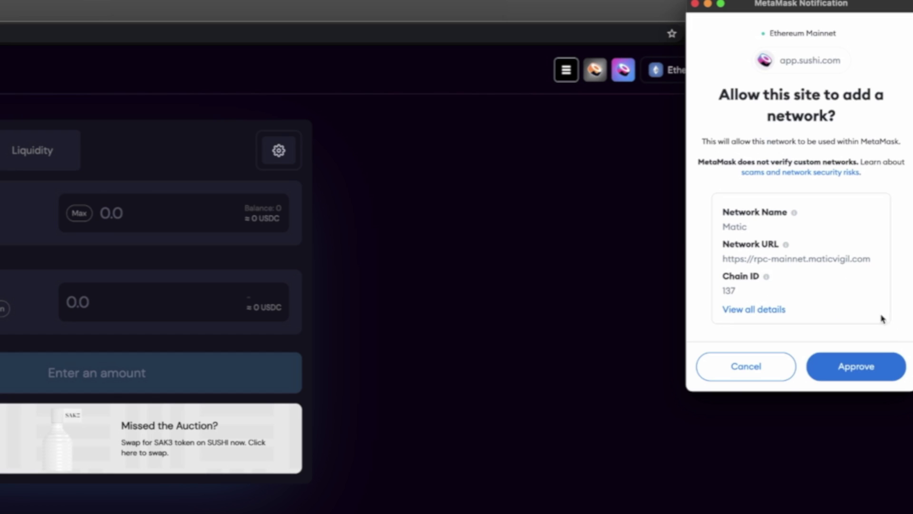
pyautogui.click(845, 377)
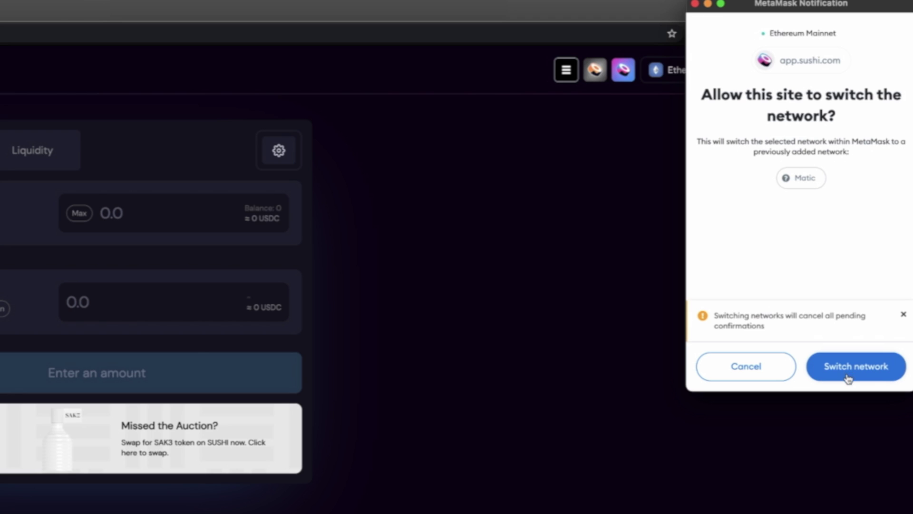
pyautogui.click(854, 376)
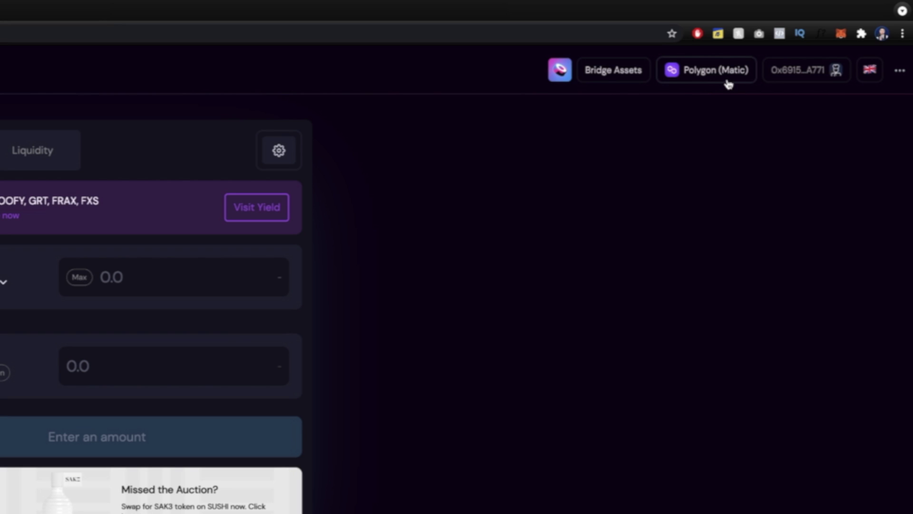
pyautogui.click(842, 34)
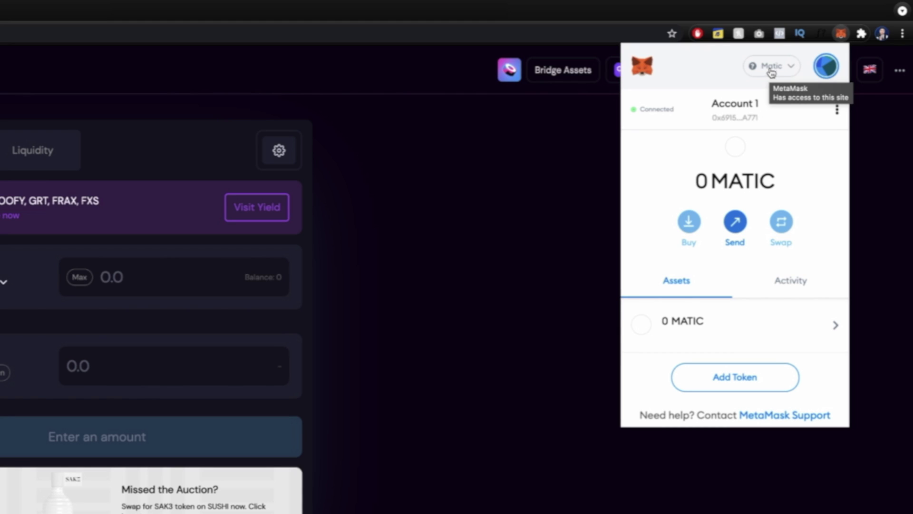
pyautogui.click(773, 67)
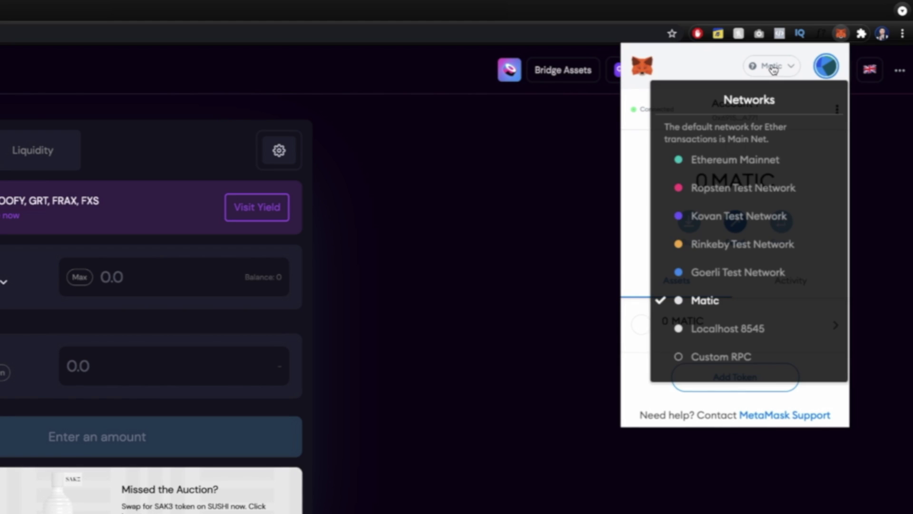
pyautogui.click(774, 68)
pyautogui.click(781, 72)
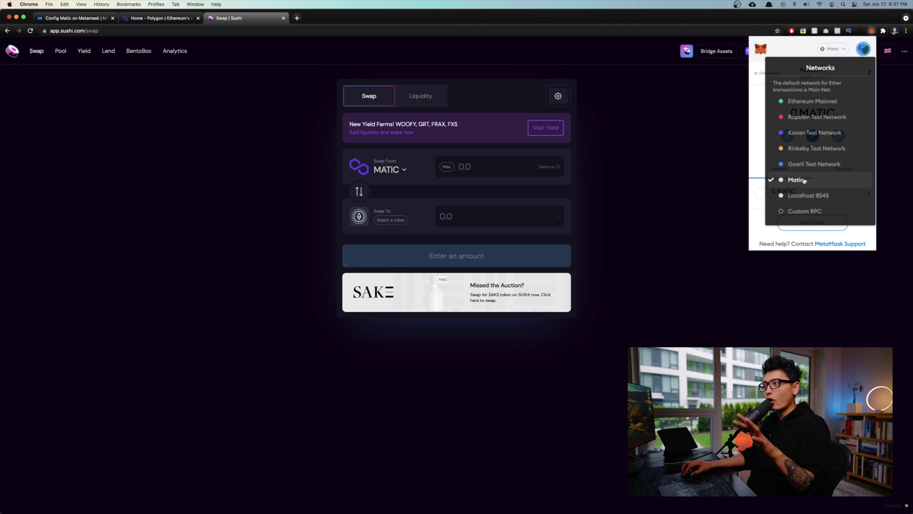
pyautogui.click(732, 166)
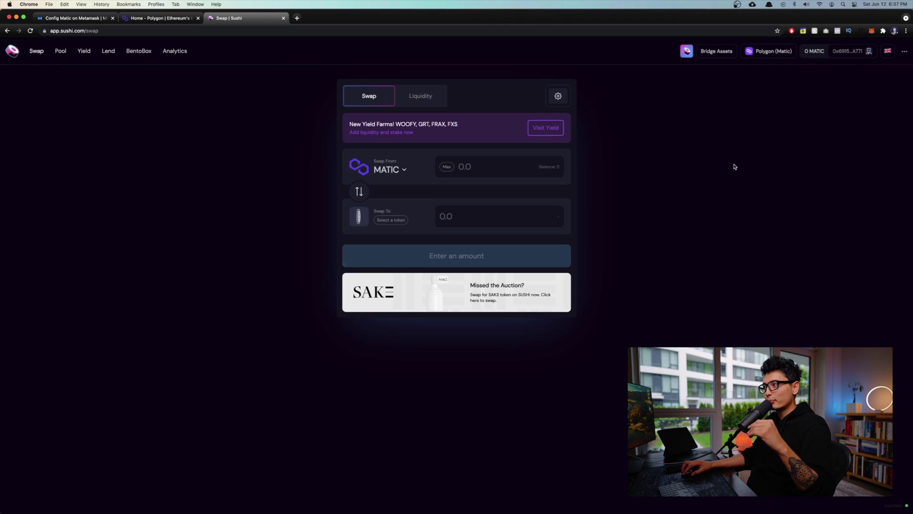
pyautogui.click(852, 52)
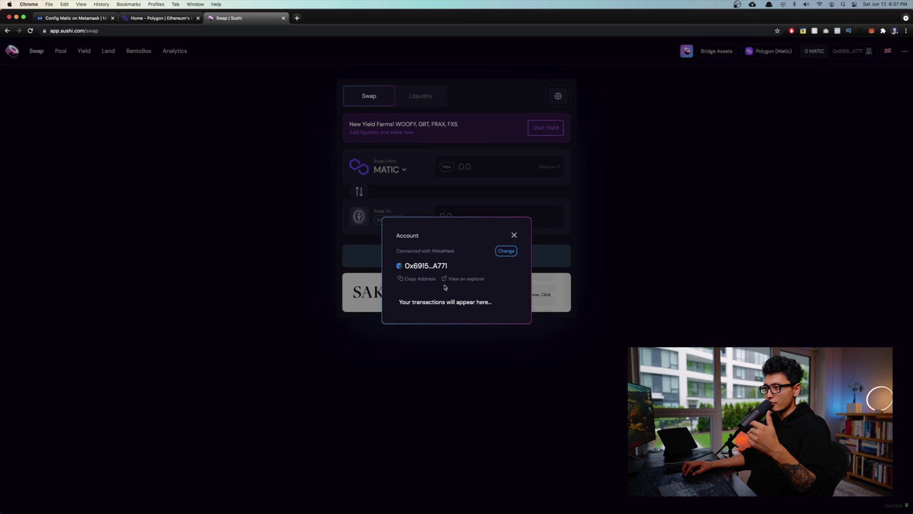
pyautogui.click(513, 236)
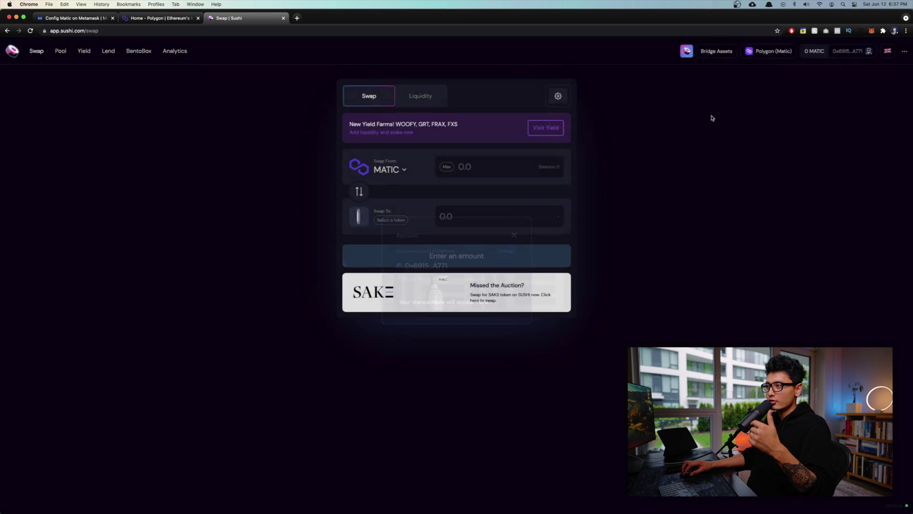
# Step: Remove app.sushi.com from MetaMask's Connected sites list and close the wallet
pyautogui.click(872, 31)
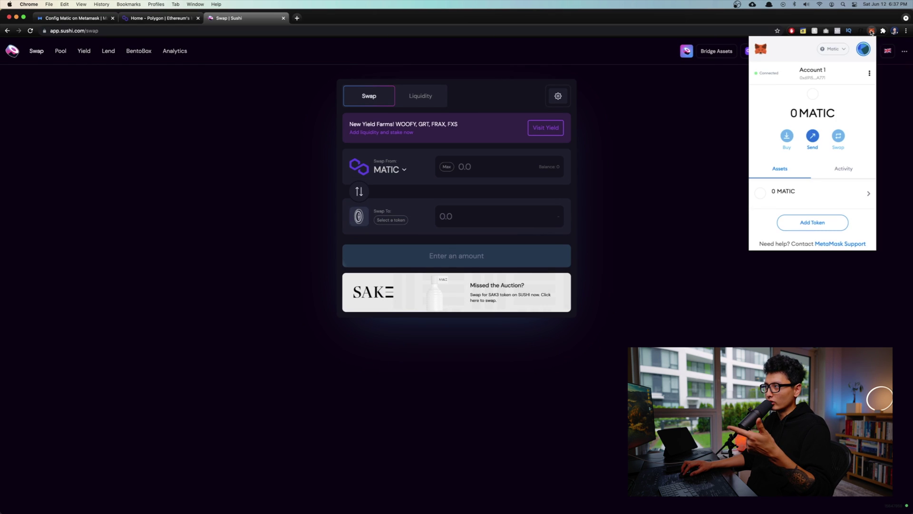
pyautogui.click(870, 75)
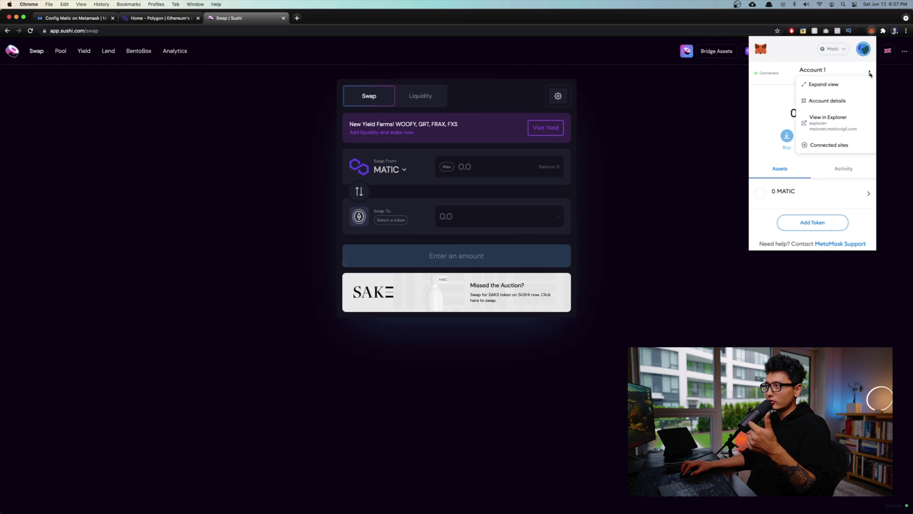
pyautogui.click(825, 145)
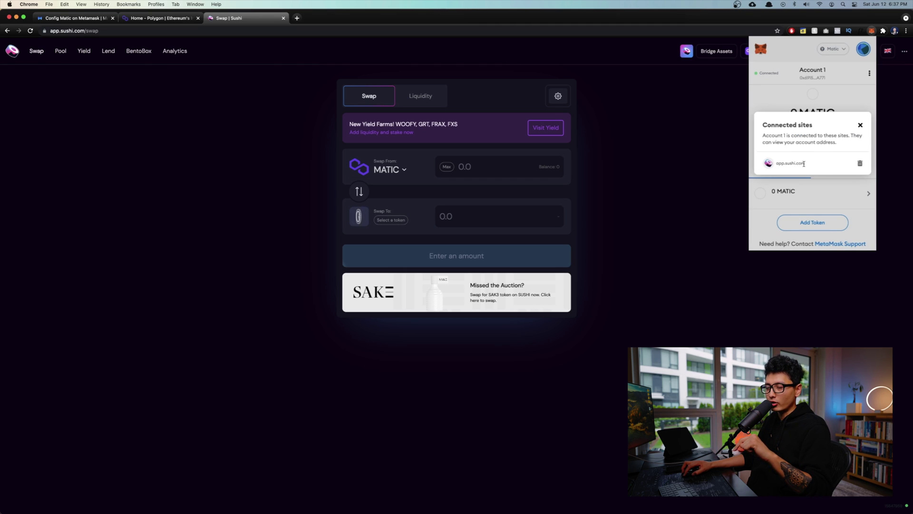
pyautogui.click(860, 164)
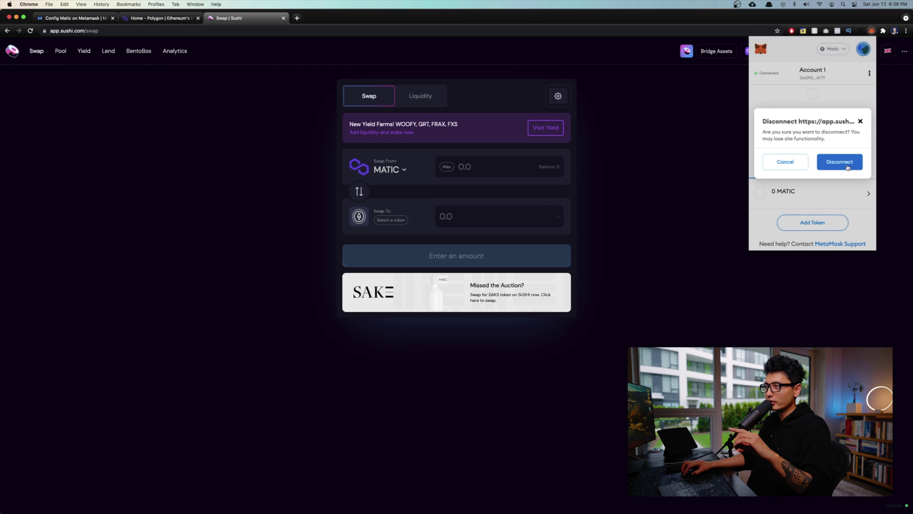
pyautogui.click(839, 162)
pyautogui.click(685, 136)
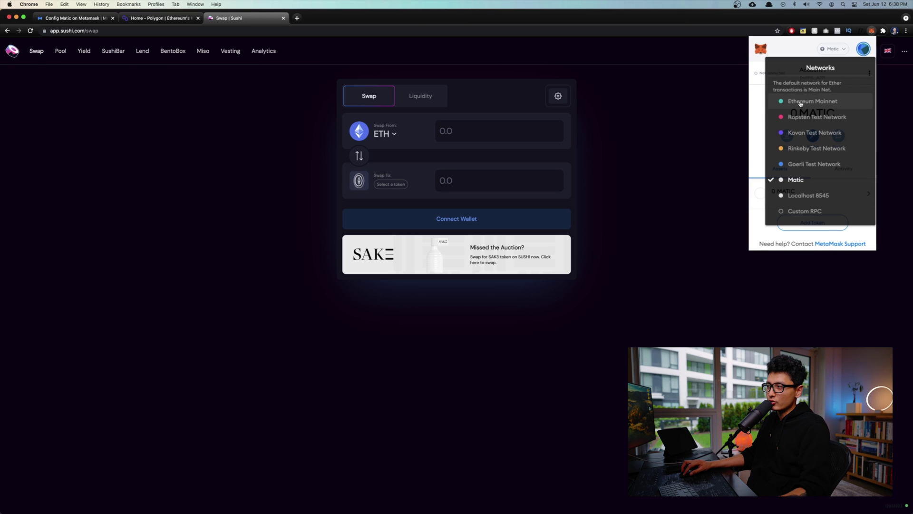
# Step: Switch MetaMask's network to Ethereum Mainnet, then back to Matic
pyautogui.click(801, 101)
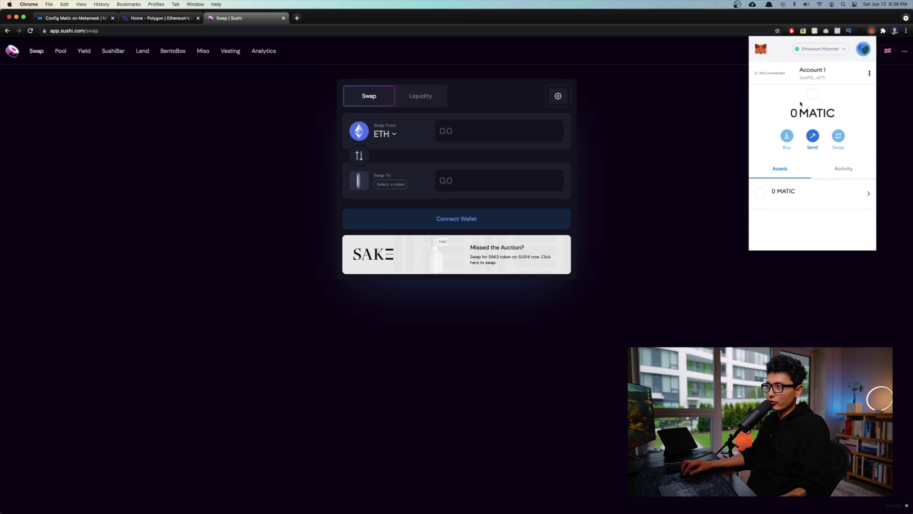
pyautogui.click(820, 49)
pyautogui.click(796, 180)
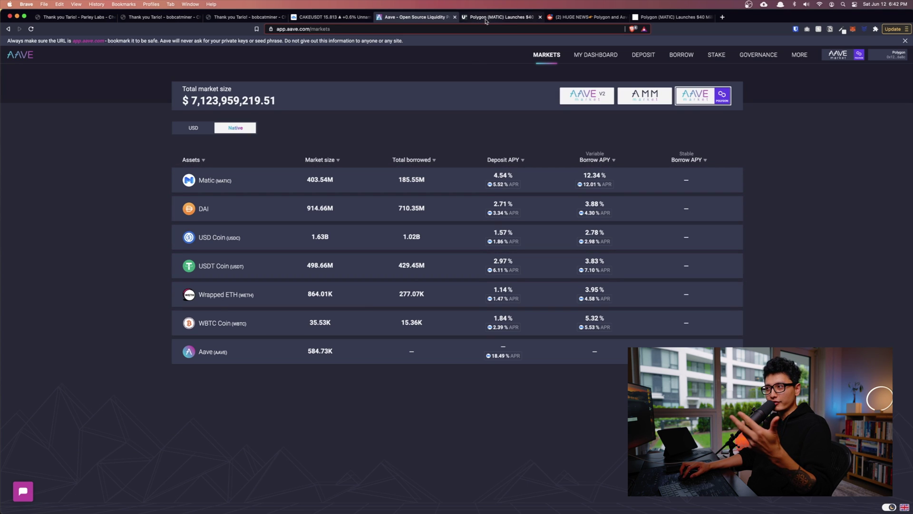
# Step: Go to the '(2) HUGE NEWS' Reddit tab about Polygon and Aave's $40M liquidity mining
pyautogui.click(586, 17)
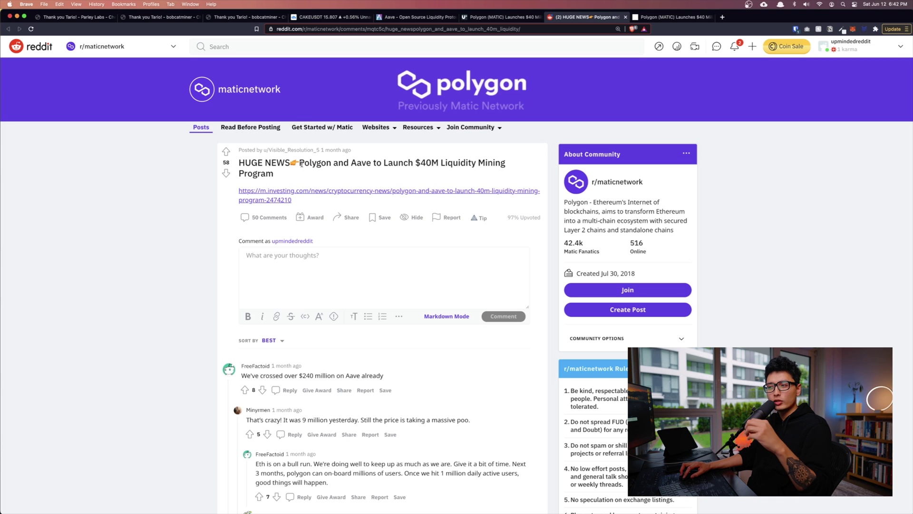
# Step: Glance at the Polygon (MATIC) $40M launch article, then return to Aave's Polygon markets
pyautogui.click(486, 19)
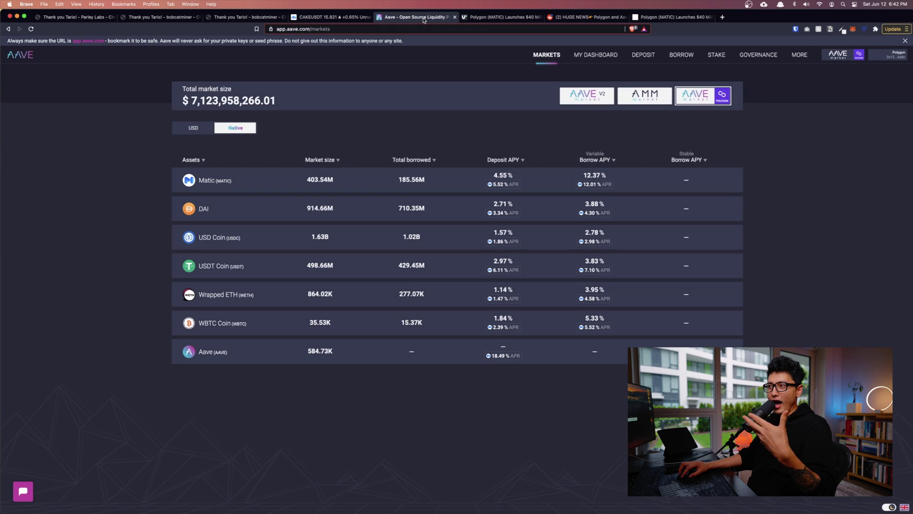
pyautogui.click(425, 18)
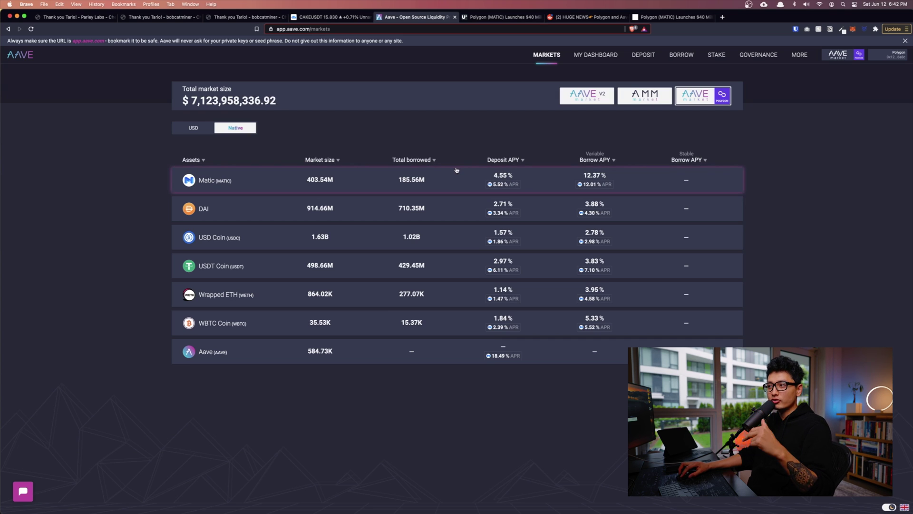
# Step: Open Aave's My Dashboard showing the 1,480.362 MATIC deposit at 4.55% APY
pyautogui.moveTo(494, 186)
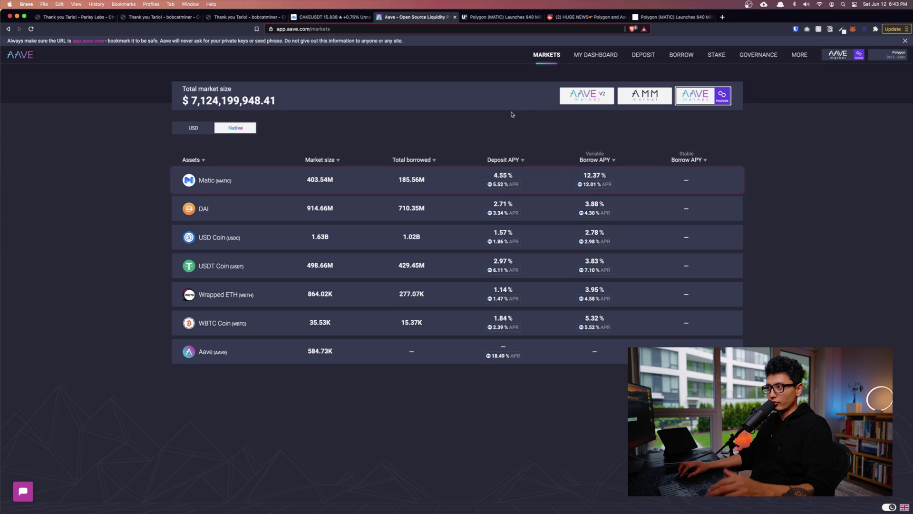
pyautogui.click(587, 57)
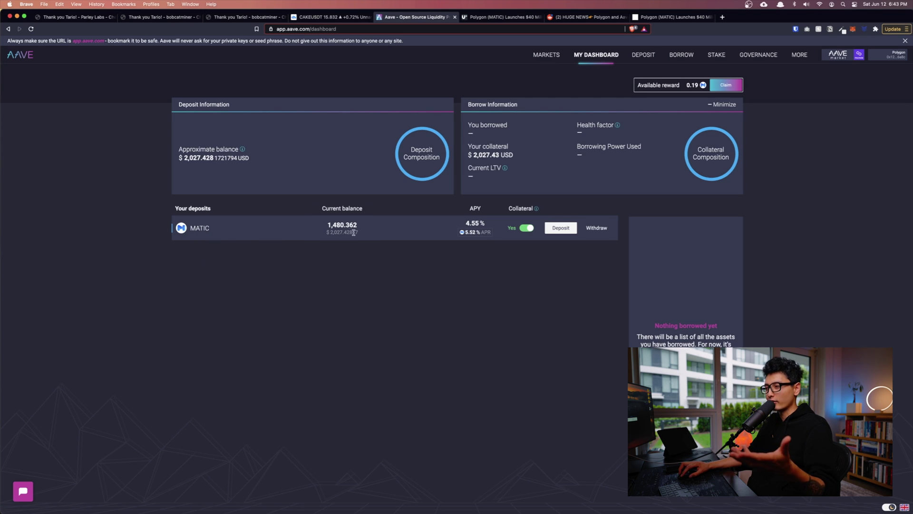
# Step: Reveal the full MATIC deposit balance, then start claiming the 0.18848 WMATIC reward
pyautogui.moveTo(367, 226); pyautogui.dragTo(338, 225)
pyautogui.click(646, 163)
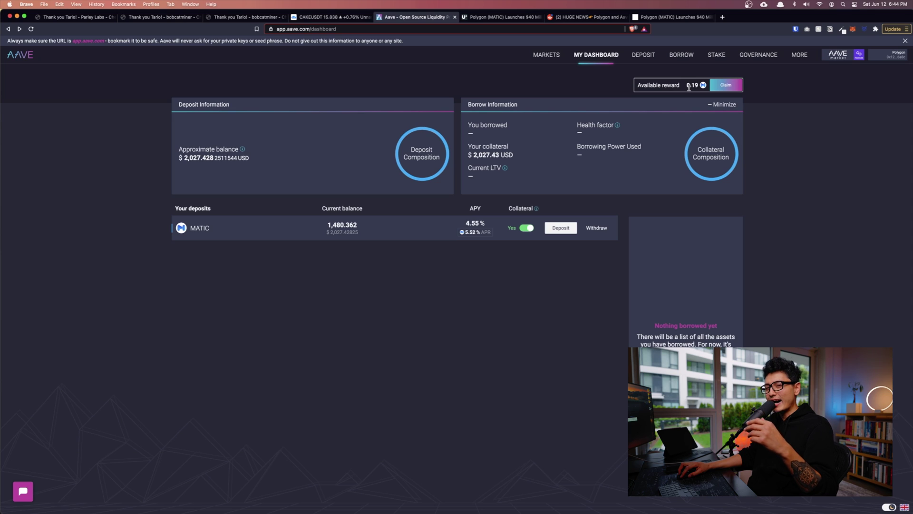
pyautogui.click(727, 86)
# Step: Flip to the Aave markets tab and back to the WMATIC reward claim overview
pyautogui.hotkey('ctrl', 'Tab')
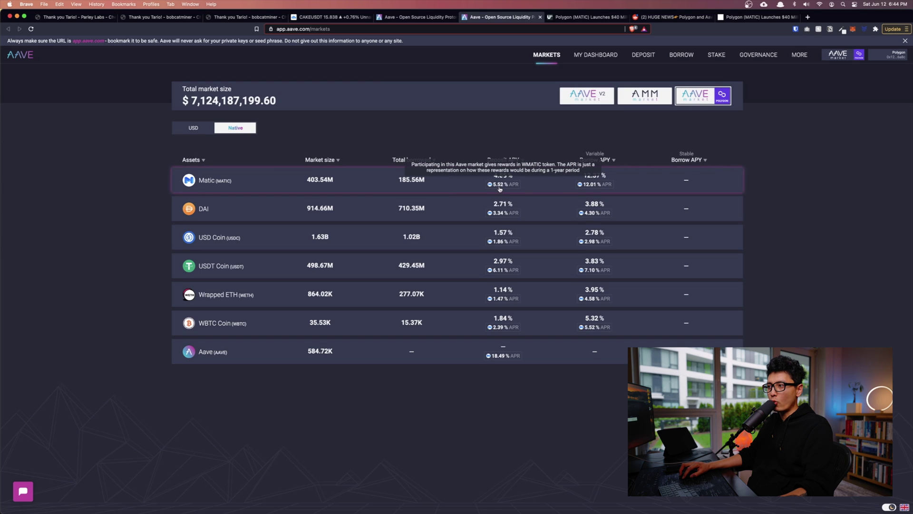
pyautogui.hotkey('ctrl', 'shift', 'Tab')
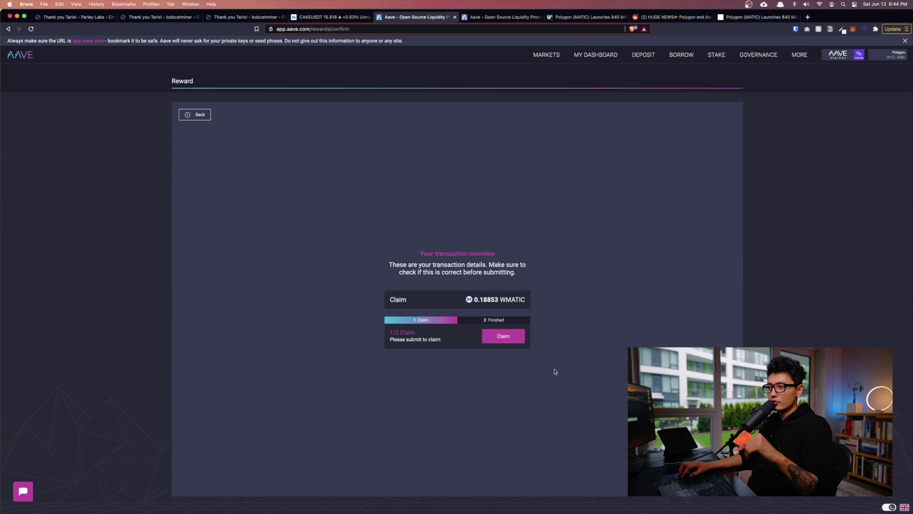